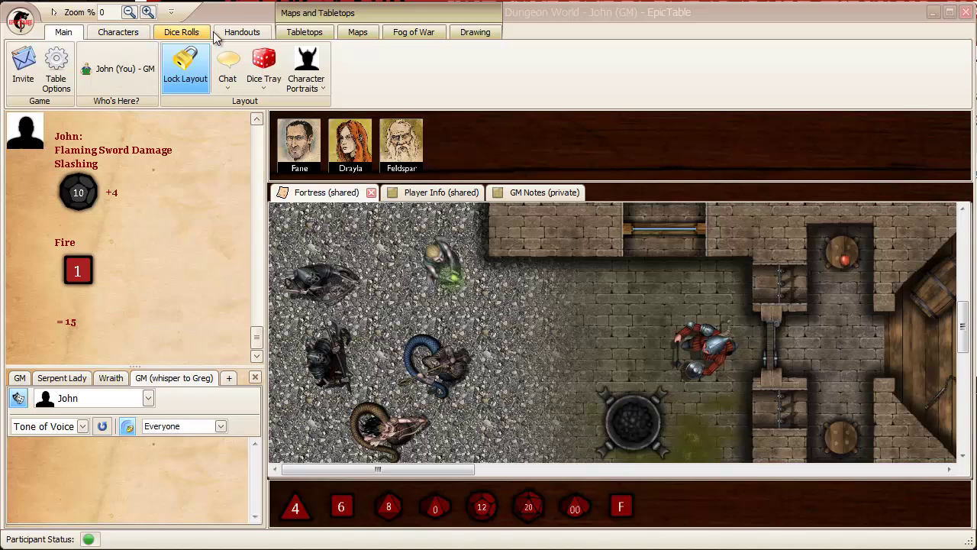
Examine the portraits of the existing characters and the options for adding a private or shared character.
{"action": "left_click", "coordinate": [140, 39]}
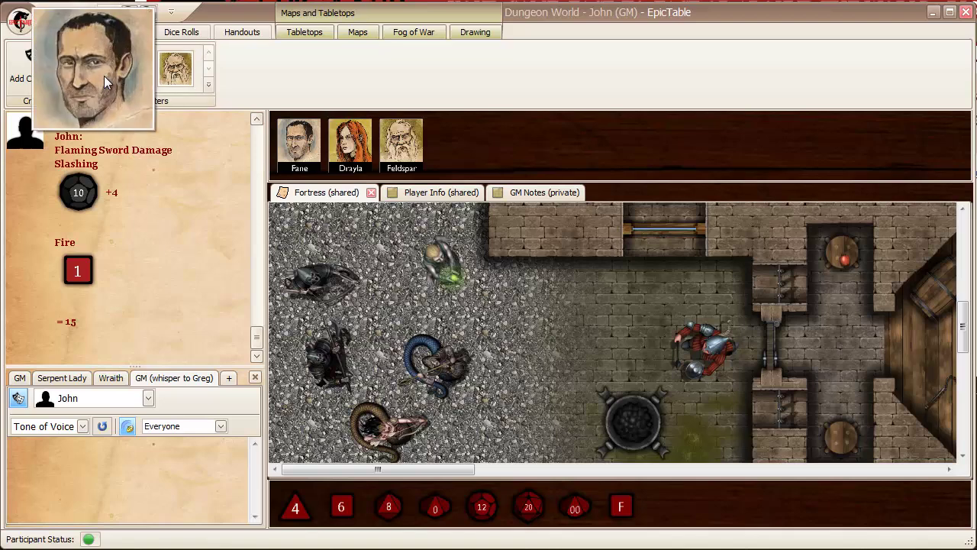
{"action": "mouse_move", "coordinate": [145, 72]}
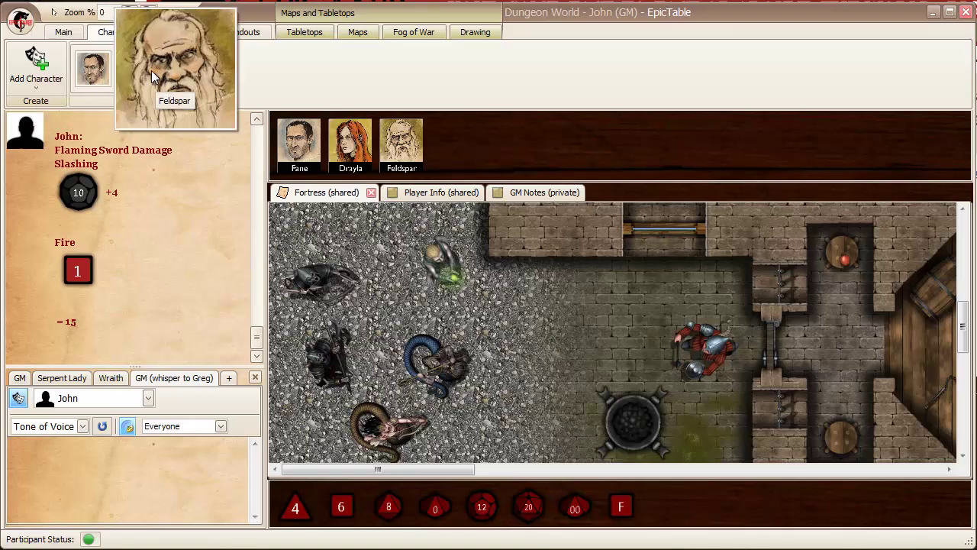
{"action": "mouse_move", "coordinate": [98, 68]}
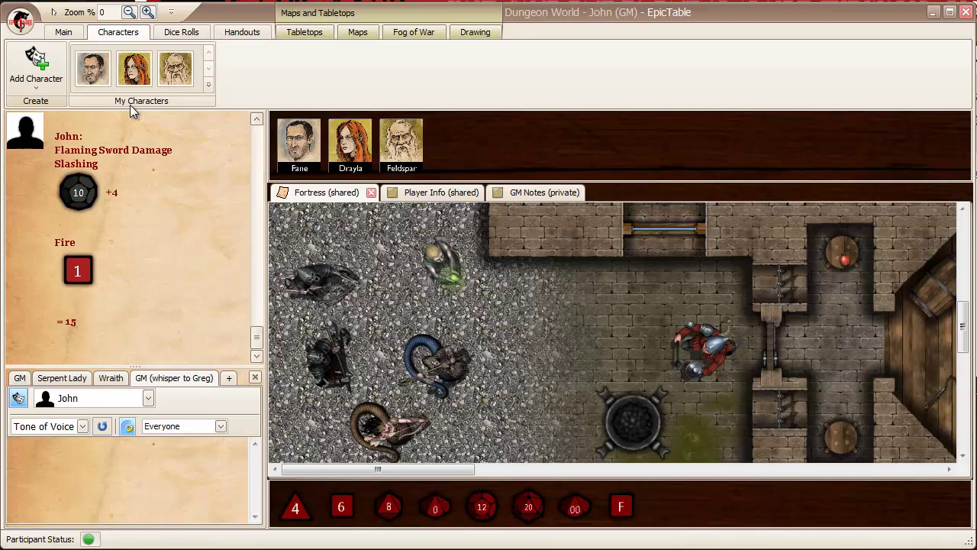
{"action": "left_click", "coordinate": [46, 84]}
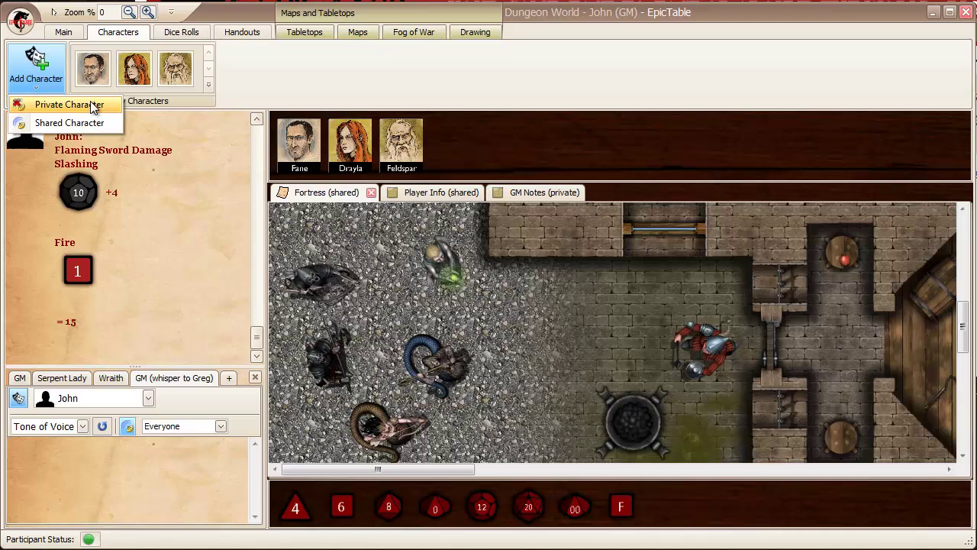
Look over the saved dice roll shortcuts and the image handouts.
{"action": "left_click", "coordinate": [174, 35]}
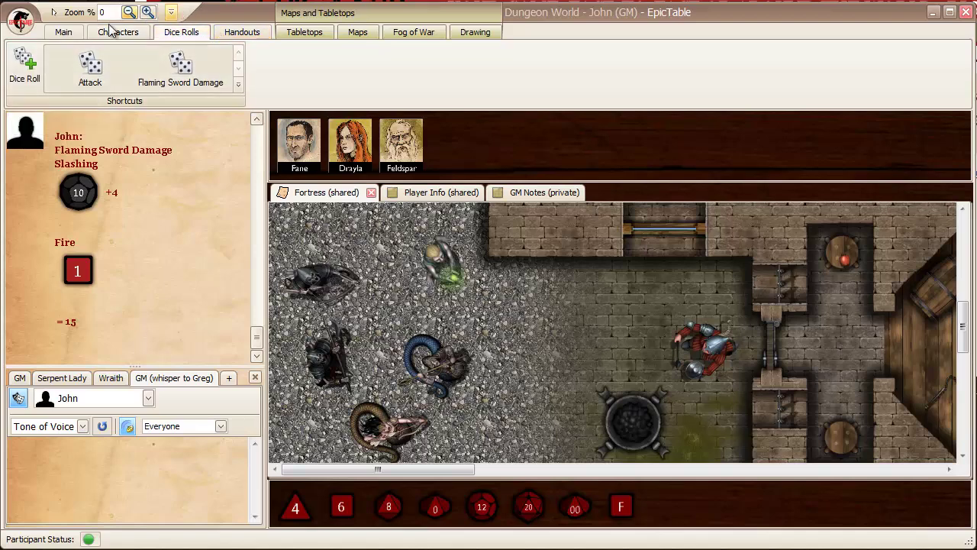
{"action": "left_click", "coordinate": [248, 34]}
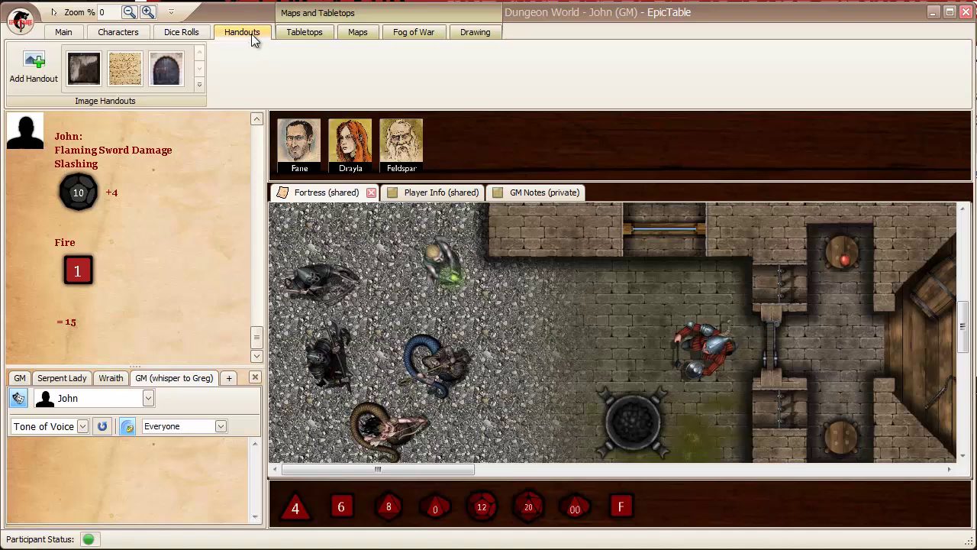
Examine the tabletop gallery, the backgrounds and the full set of game pieces available for tabletops.
{"action": "left_click", "coordinate": [304, 33]}
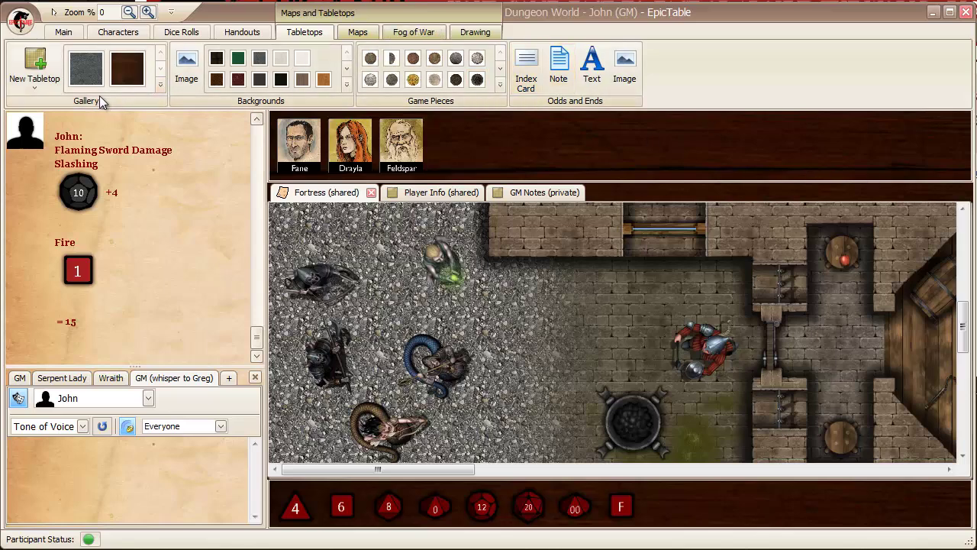
{"action": "mouse_move", "coordinate": [105, 84]}
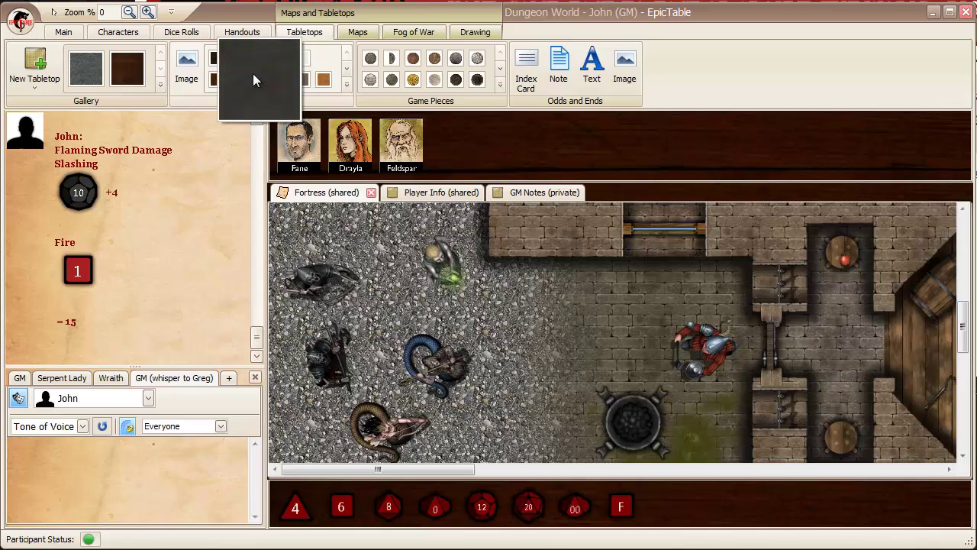
{"action": "left_click", "coordinate": [501, 84]}
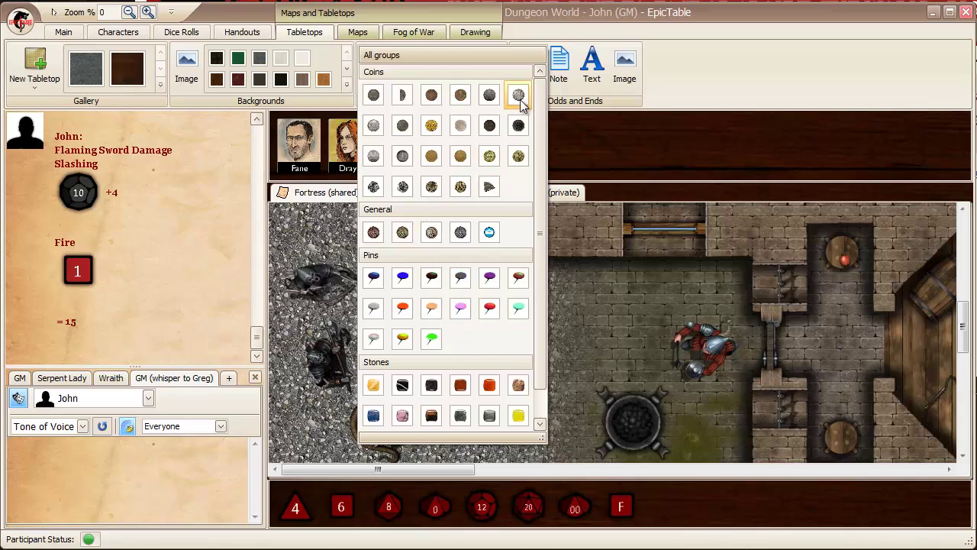
{"action": "left_click", "coordinate": [552, 50]}
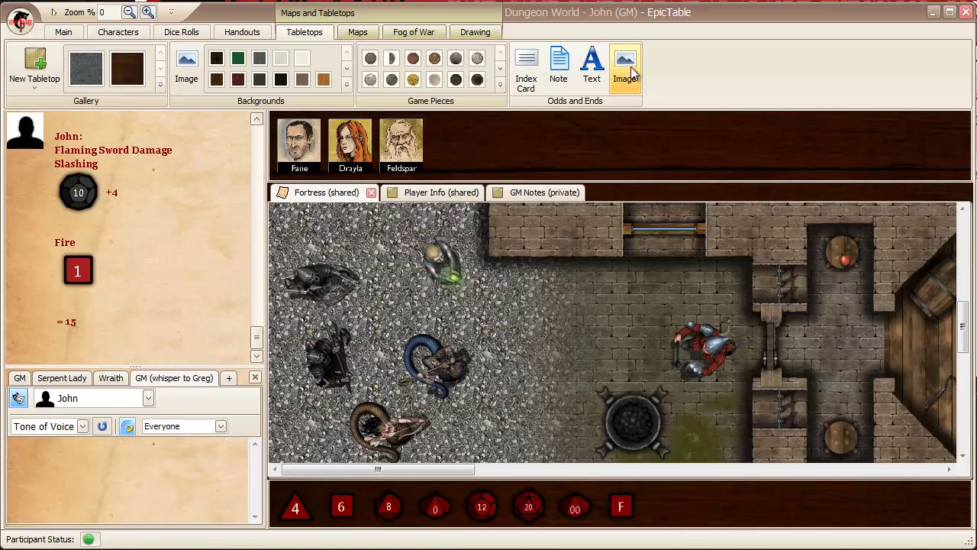
Look over the map grid settings, the fog of war tools and the drawing tools.
{"action": "left_click", "coordinate": [365, 34]}
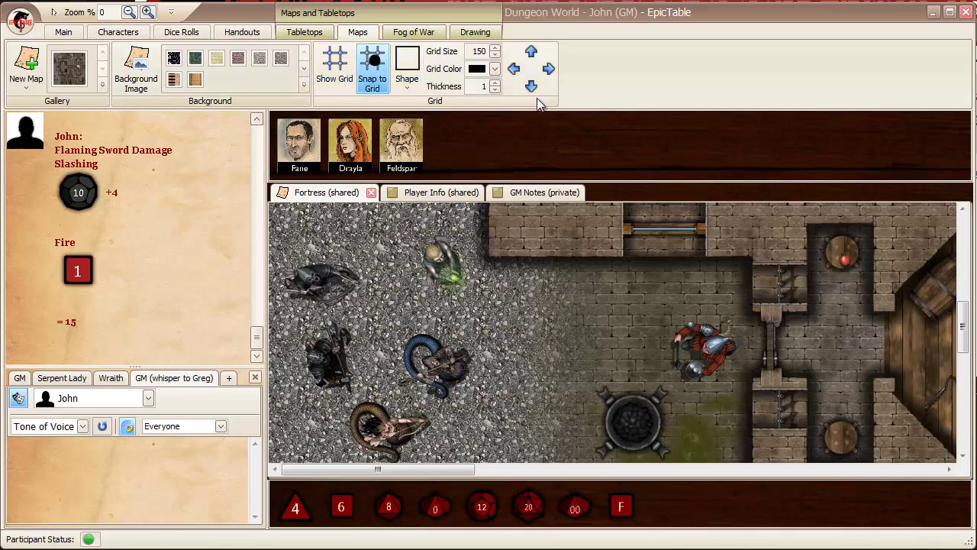
{"action": "left_click", "coordinate": [410, 34]}
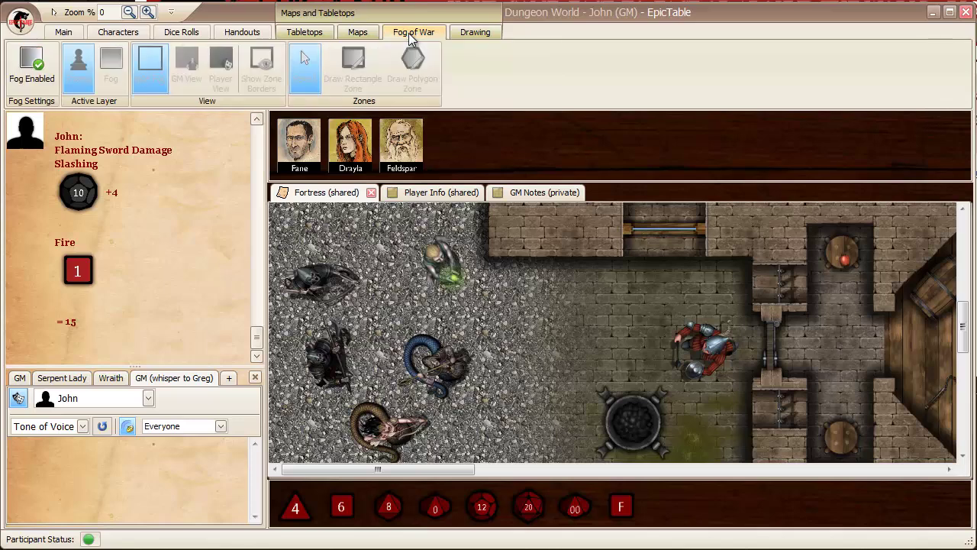
{"action": "left_click", "coordinate": [475, 34]}
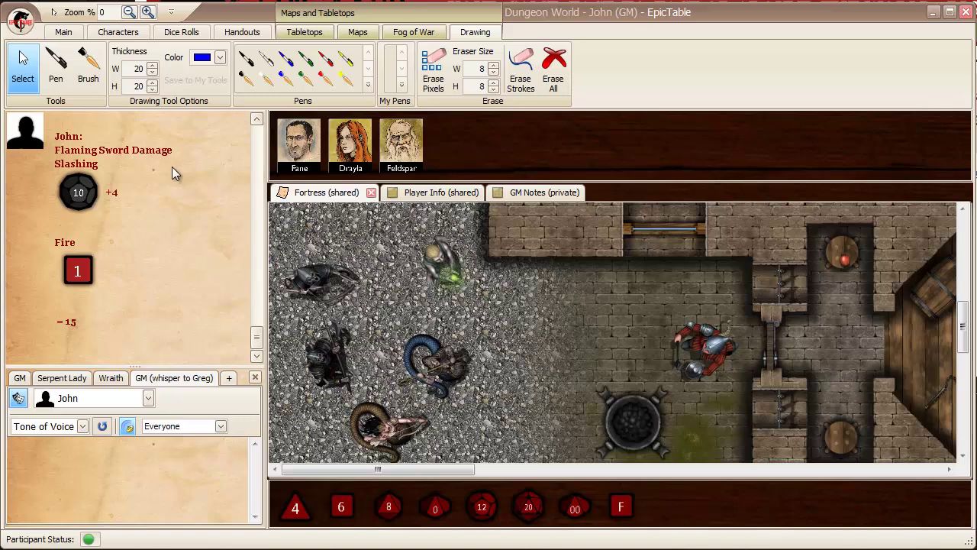
Look through the Serpent Lady, Wraith and GM whisper chats and return to the GM chat.
{"action": "left_click", "coordinate": [20, 380]}
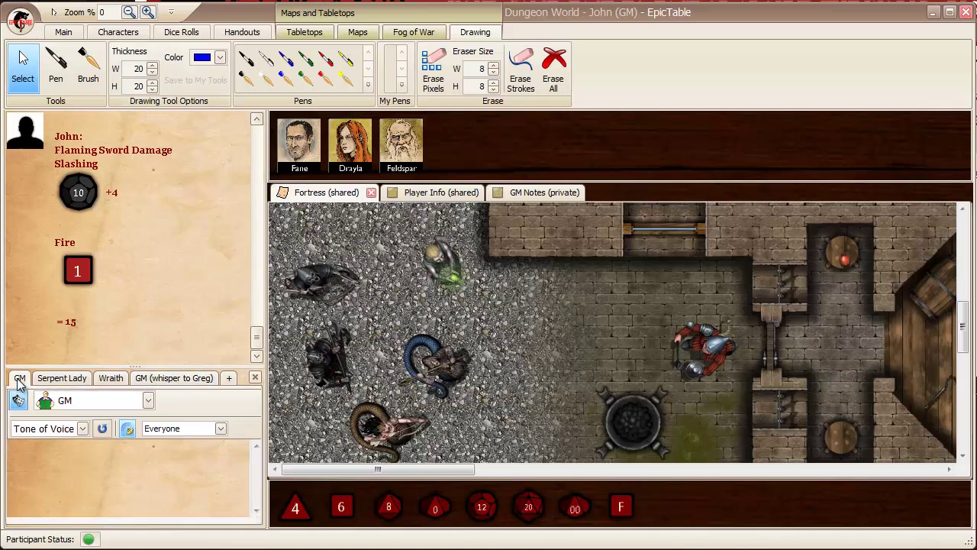
{"action": "left_click", "coordinate": [84, 382]}
{"action": "left_click", "coordinate": [111, 379]}
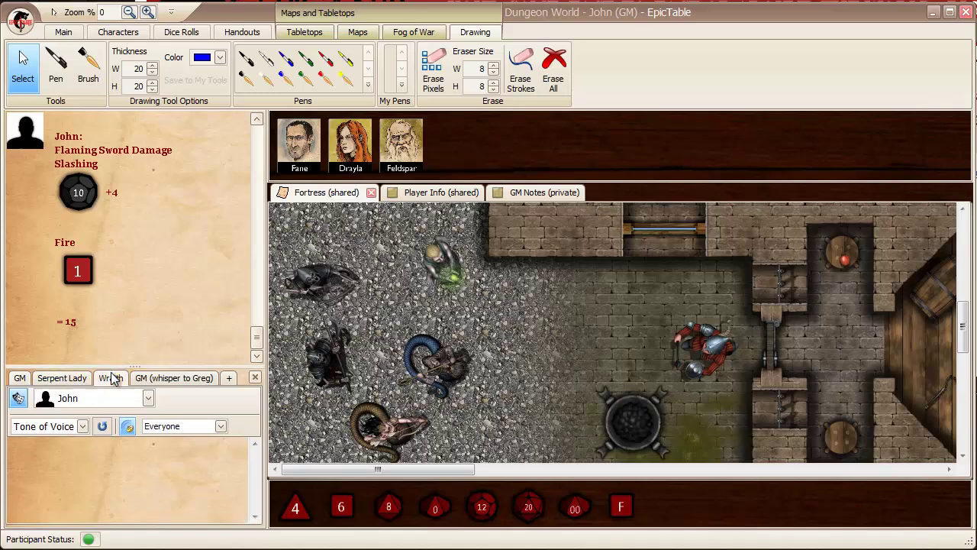
{"action": "left_click", "coordinate": [168, 378]}
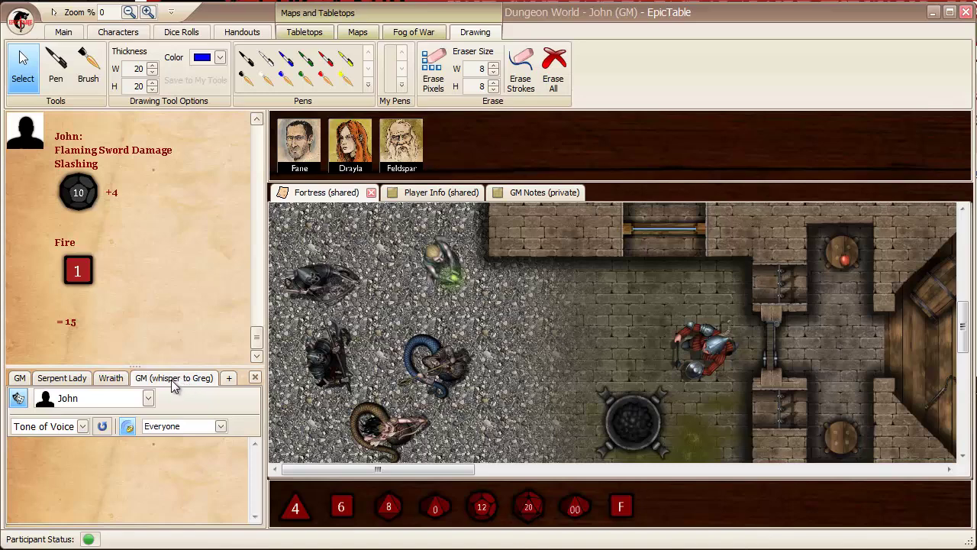
{"action": "left_click", "coordinate": [20, 380]}
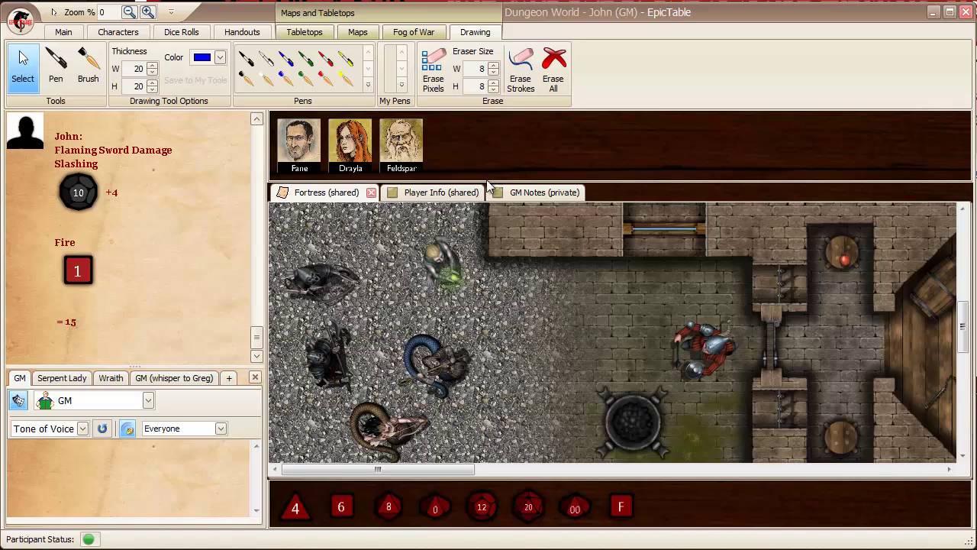
Try larger sizes for the character portrait area, leaving it slightly taller than its original height.
{"action": "left_click_drag", "start_coordinate": [486, 183], "coordinate": [481, 208]}
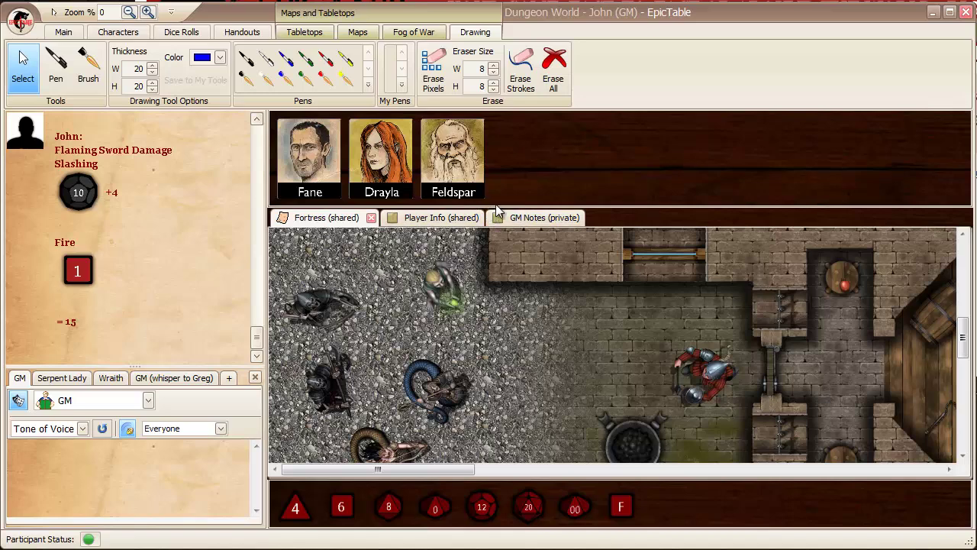
{"action": "left_click_drag", "start_coordinate": [497, 210], "coordinate": [490, 229]}
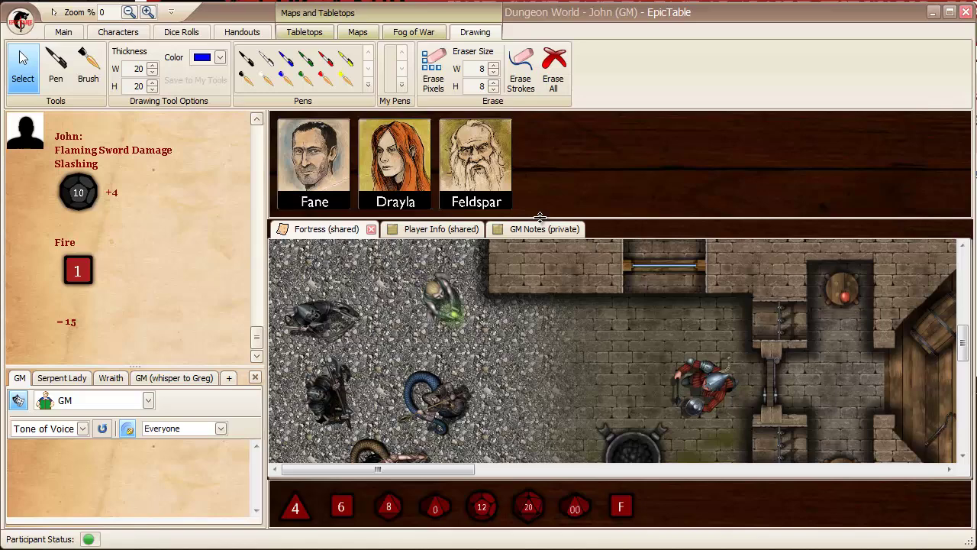
{"action": "left_click_drag", "start_coordinate": [540, 218], "coordinate": [540, 189]}
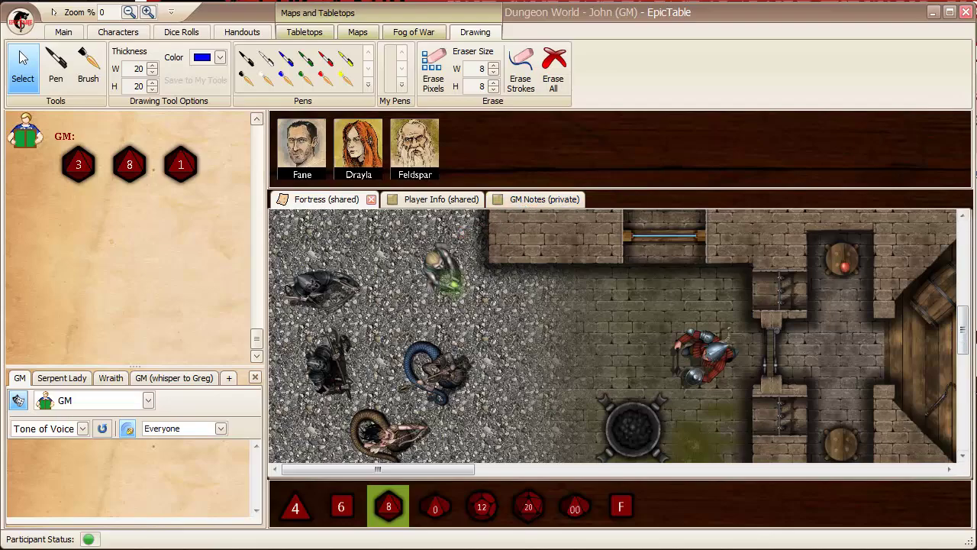
Explore the Fortress map's interior around the bed and stairs, zooming out and in and finishing at 80%.
{"action": "left_click_drag", "start_coordinate": [963, 336], "coordinate": [961, 305]}
{"action": "left_click_drag", "start_coordinate": [439, 469], "coordinate": [508, 473]}
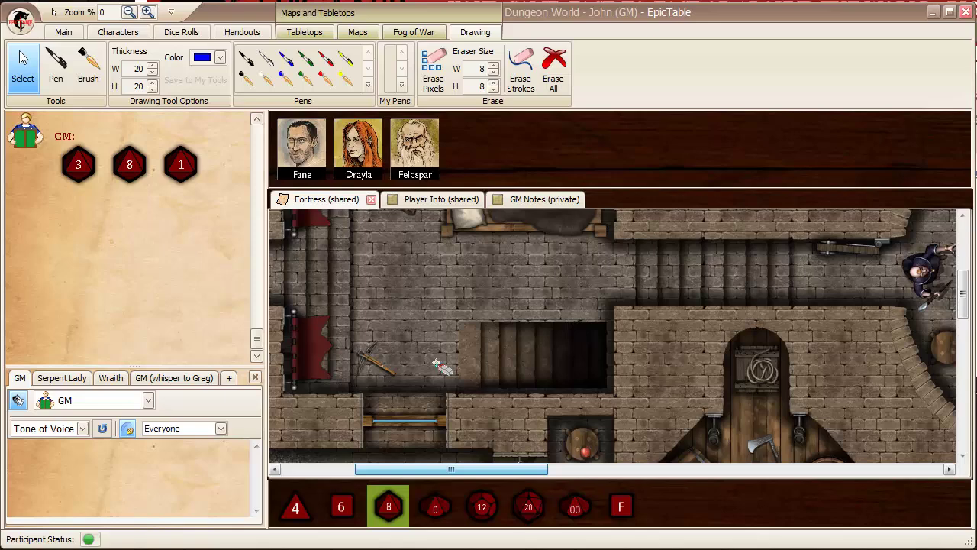
{"action": "left_click", "coordinate": [134, 15]}
{"action": "left_click", "coordinate": [147, 14]}
{"action": "left_click", "coordinate": [148, 14]}
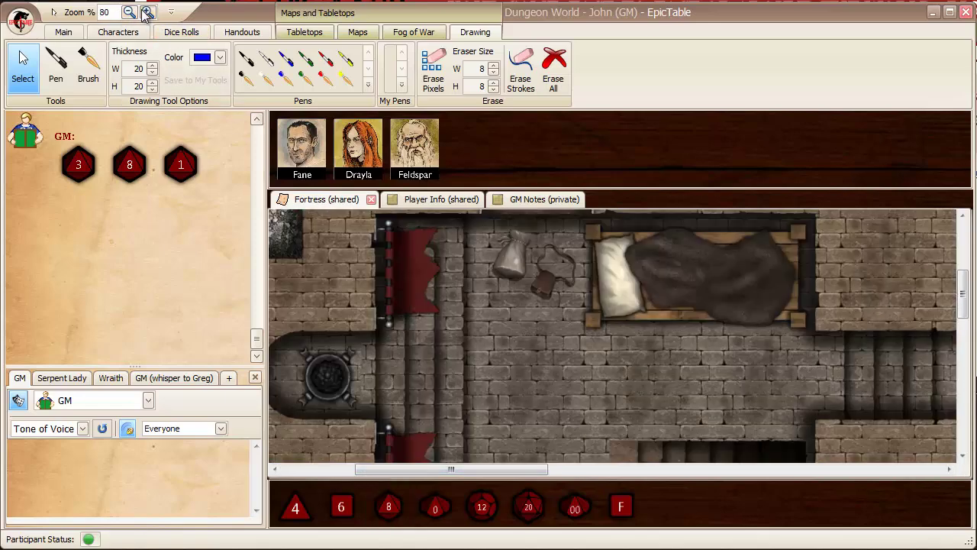
{"action": "left_click", "coordinate": [129, 13]}
{"action": "left_click", "coordinate": [148, 14]}
{"action": "left_click", "coordinate": [129, 12]}
{"action": "left_click", "coordinate": [147, 14]}
Review the program's About, Support and Preferences pages and return to the game table.
{"action": "left_click", "coordinate": [21, 23]}
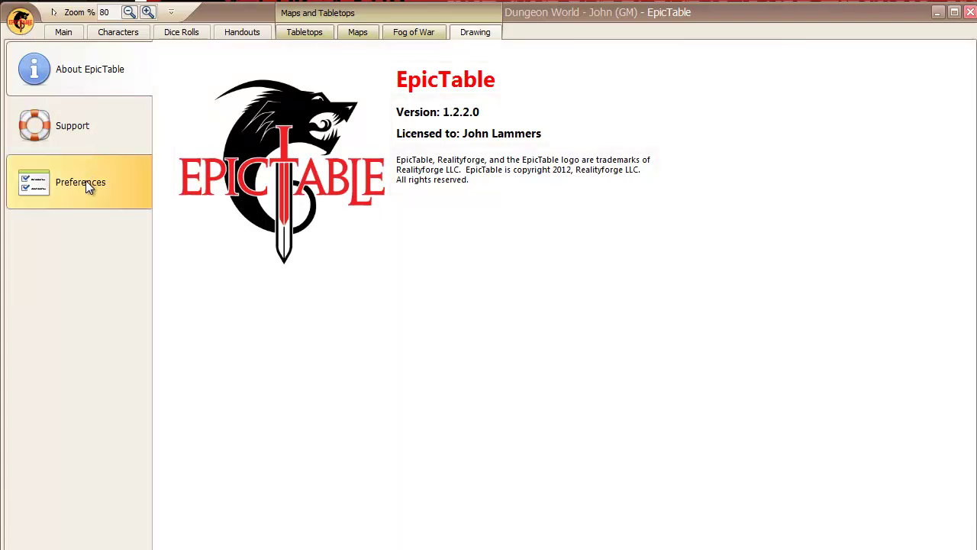
{"action": "left_click", "coordinate": [81, 125]}
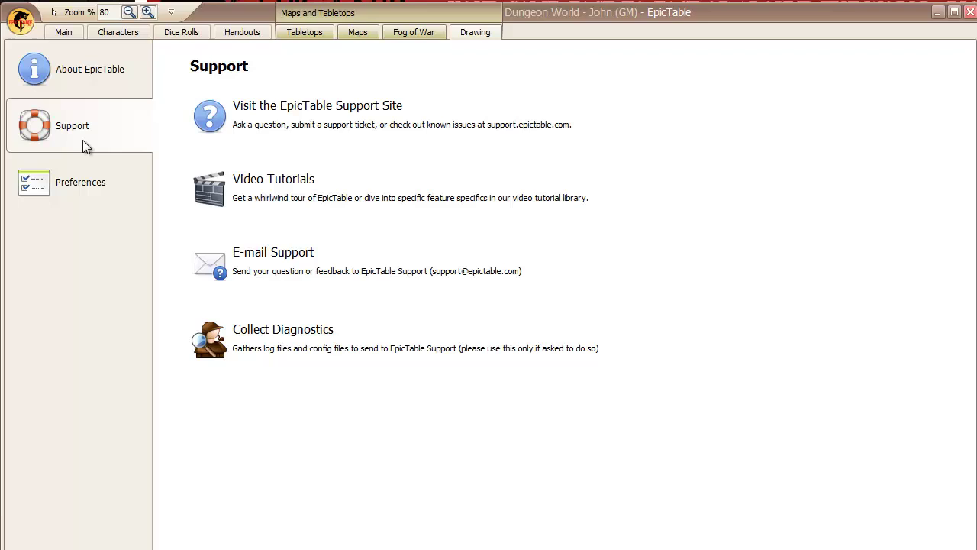
{"action": "left_click", "coordinate": [76, 180]}
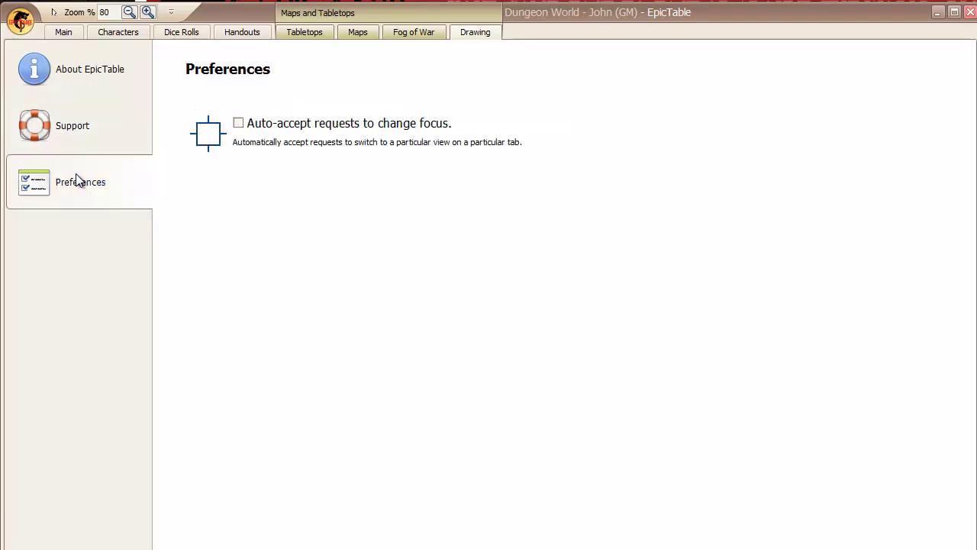
{"action": "left_click", "coordinate": [71, 88]}
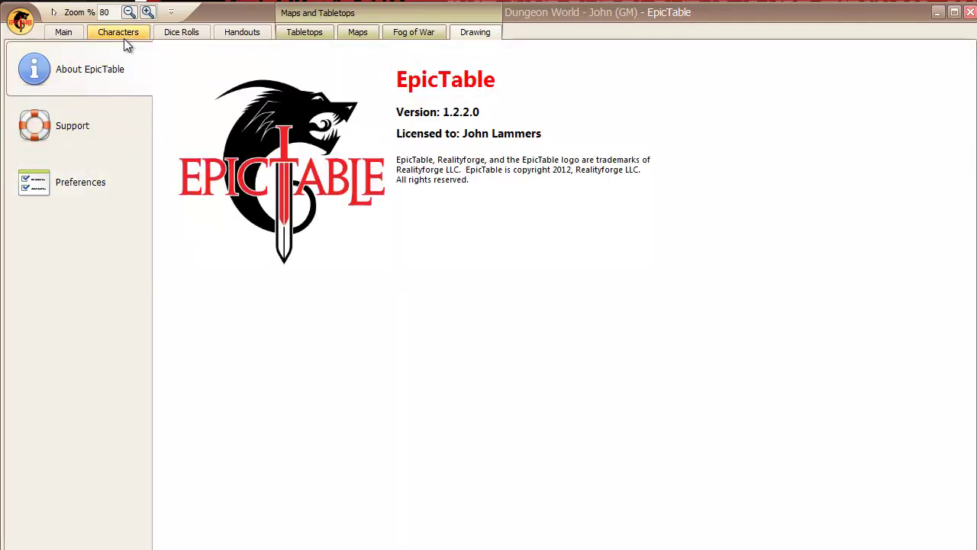
{"action": "left_click", "coordinate": [65, 33]}
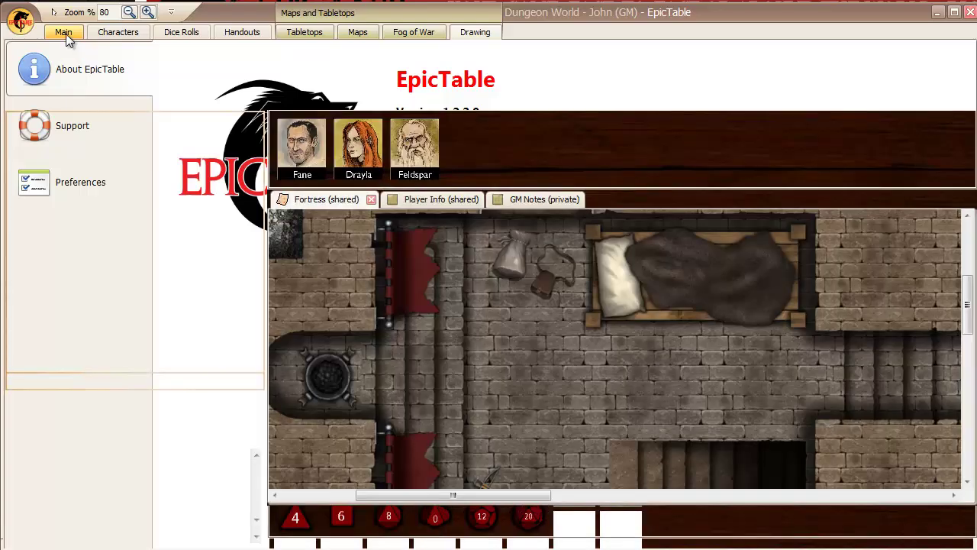